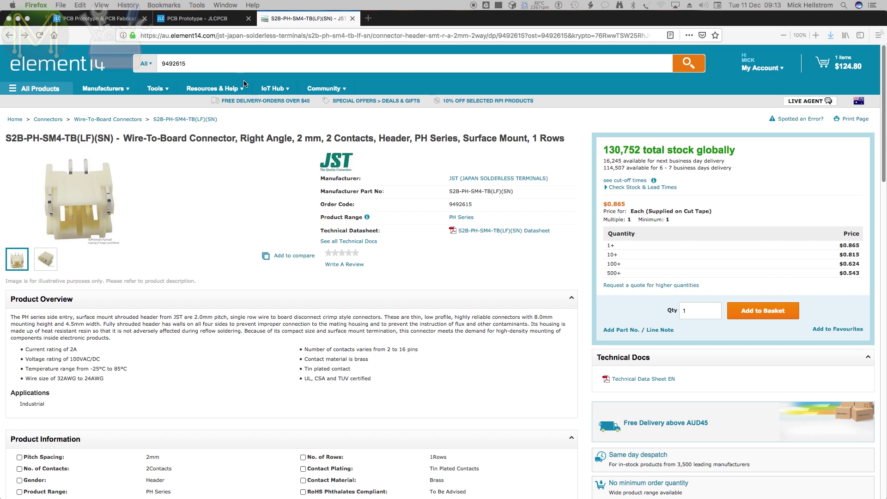
Step: Search element14 for order code 1642489
click(226, 62)
double_click(226, 61)
text(1642489)
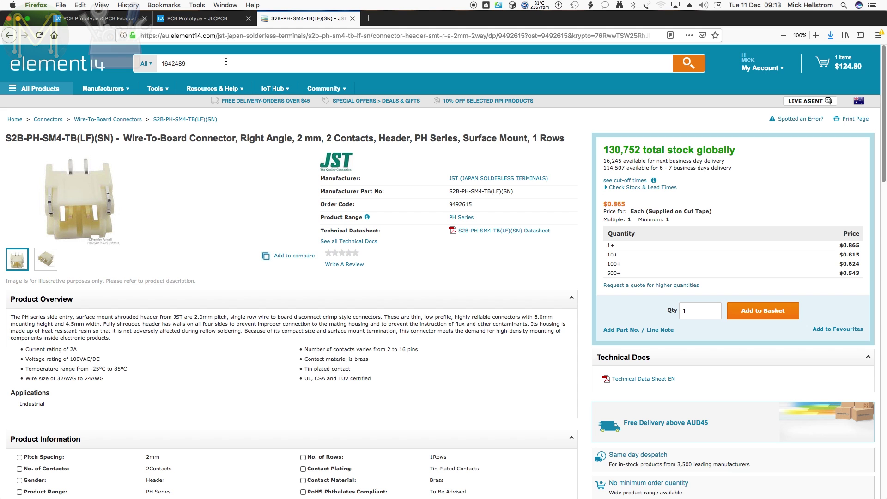
key(Return)
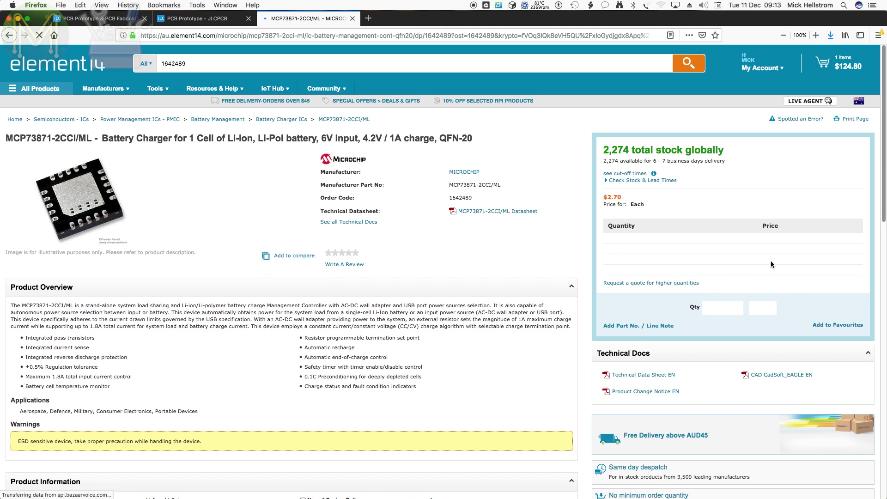
Step: Add 100 MCP73871-2CCI/ML battery chargers to the basket, then search for 1207334
click(697, 304)
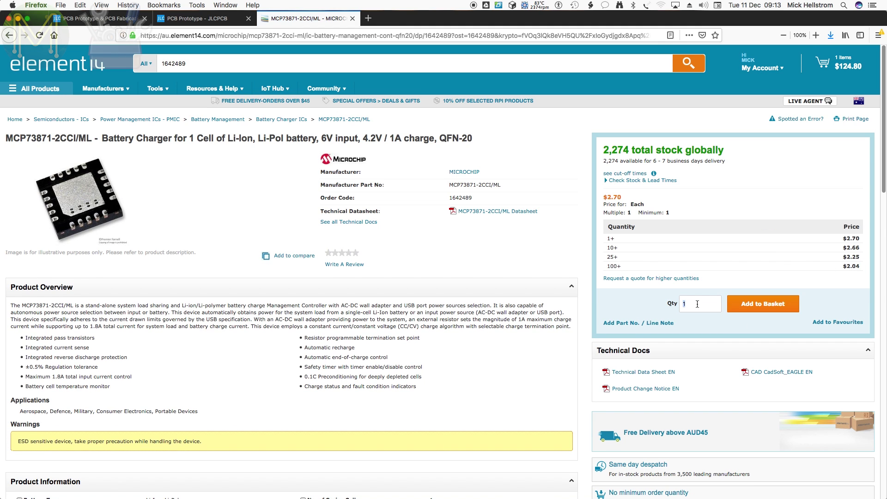
text(200)
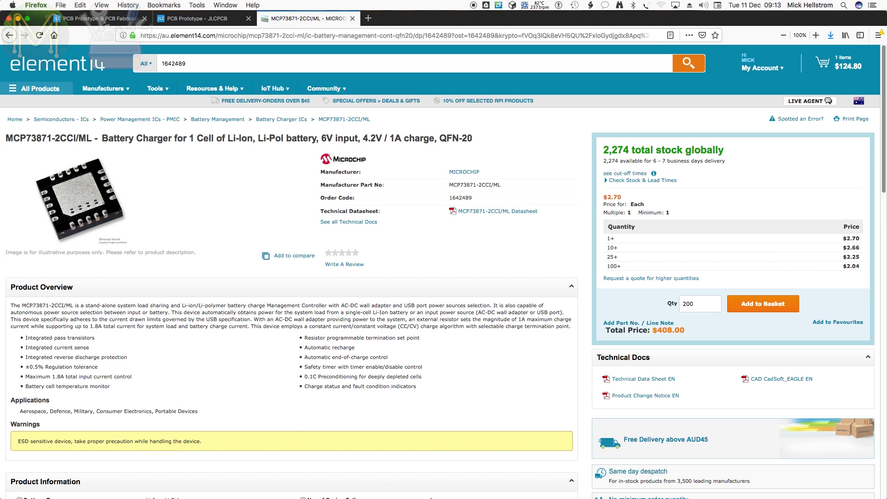
double_click(698, 304)
text(100)
click(758, 305)
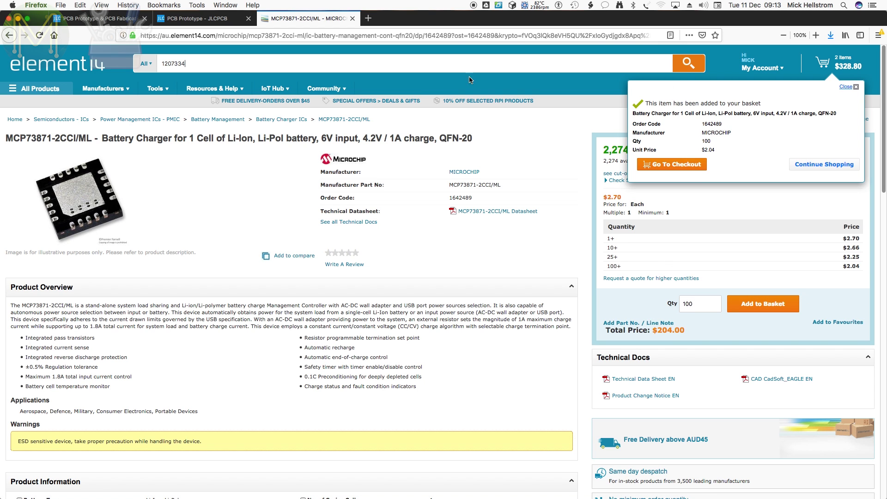
key(Return)
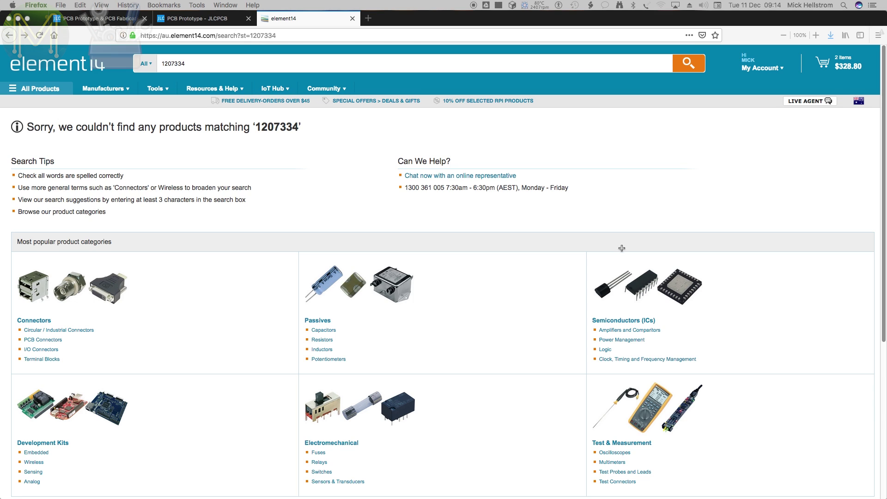
Step: Re-run the element14 search for 1207334
double_click(190, 60)
click(241, 67)
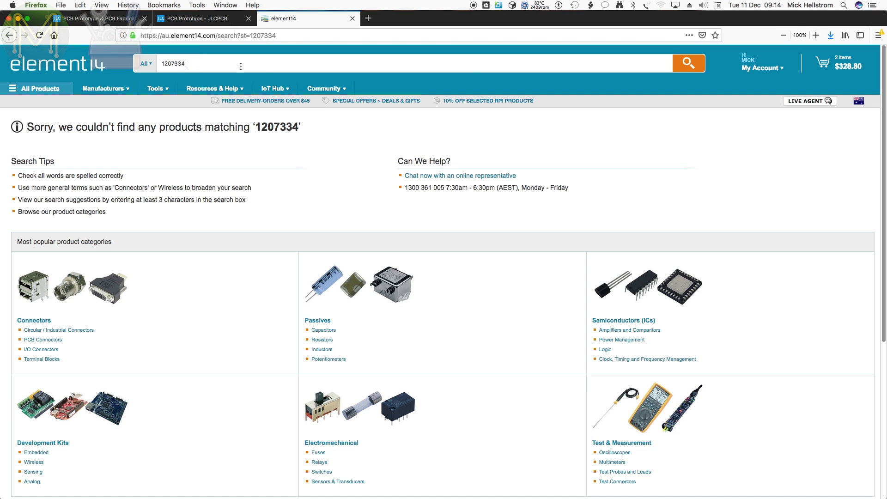
click(693, 68)
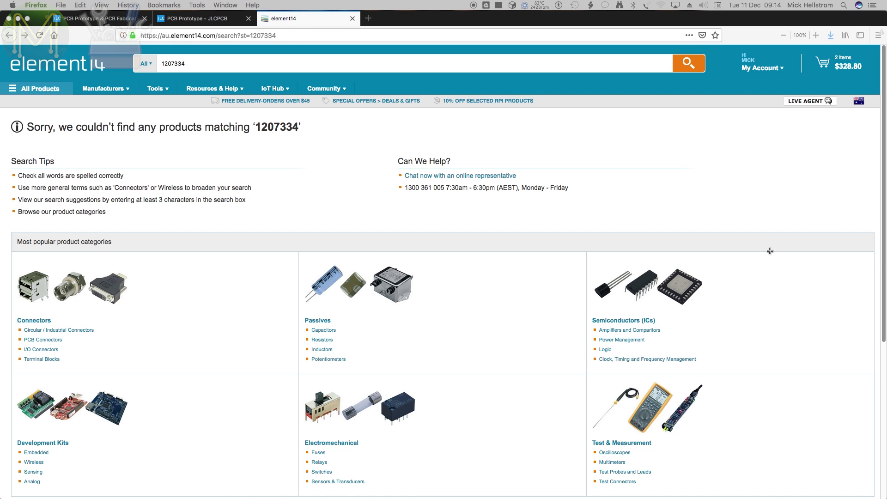
Step: Search element14 for TPS61090RSAR, then for the shorter TPS61090
triple_click(232, 62)
text(TPS61090RSAR)
key(Return)
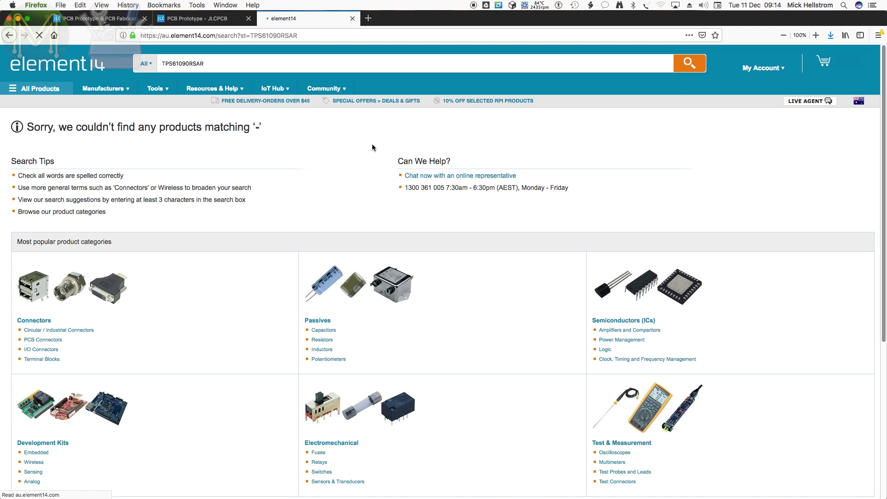
triple_click(223, 62)
key(super+c)
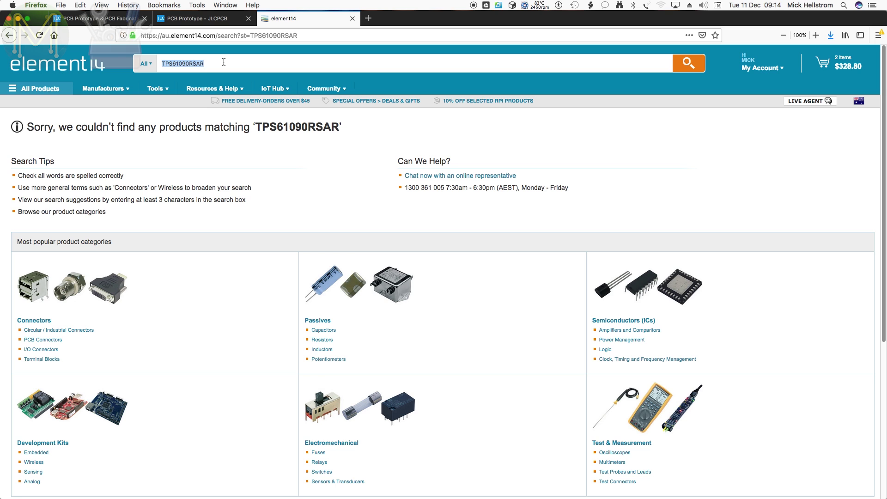
click(224, 63)
key(BackSpace)
key(Return)
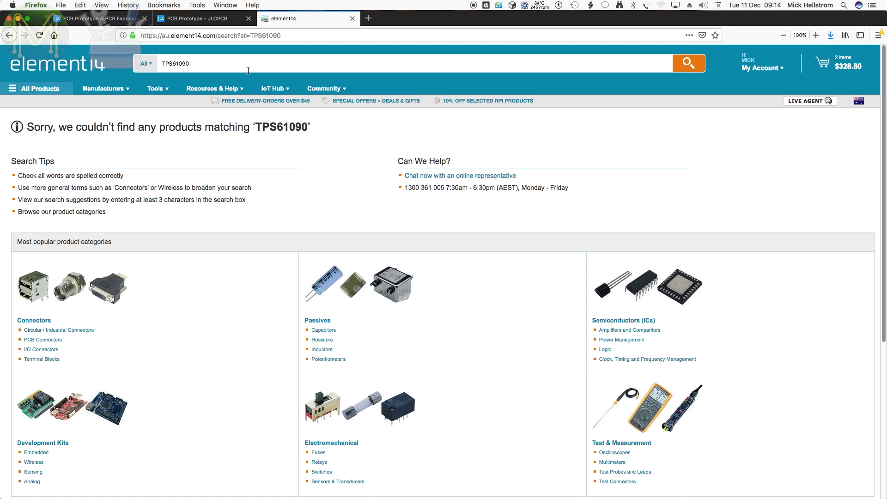
Step: Search Digi-Key for TPS61090RSAR and open the first result in a new tab
click(369, 20)
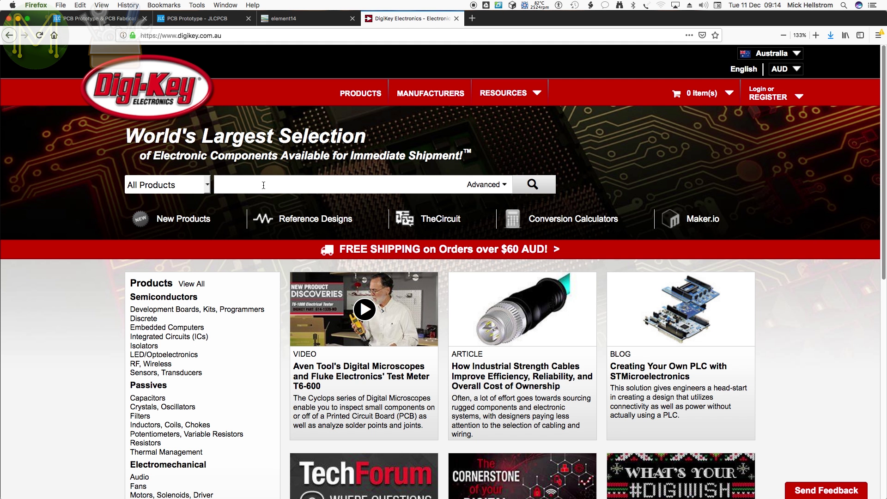
click(264, 185)
key(super+v)
key(Return)
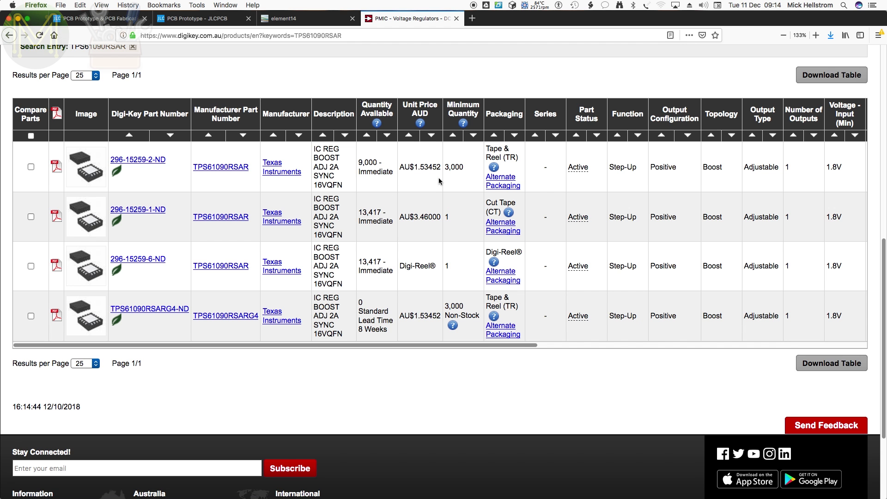
super+click(227, 170)
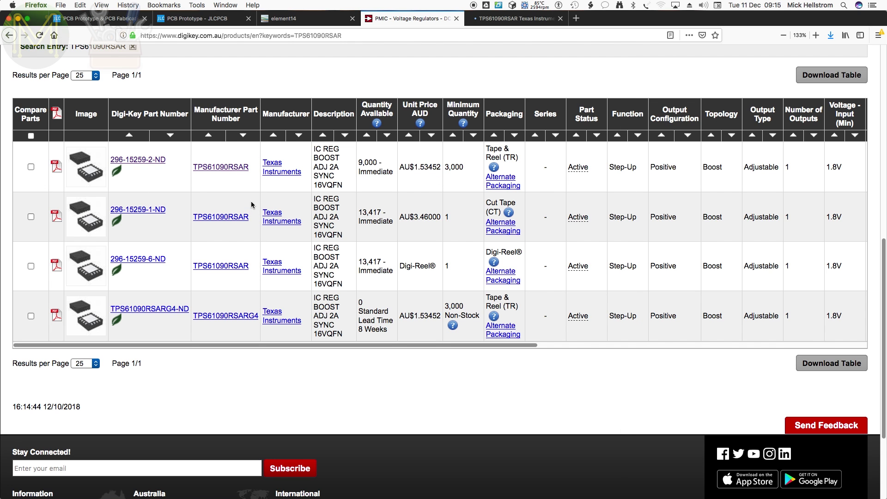
scroll(251, 205, up, 3)
scroll(251, 201, up, 6)
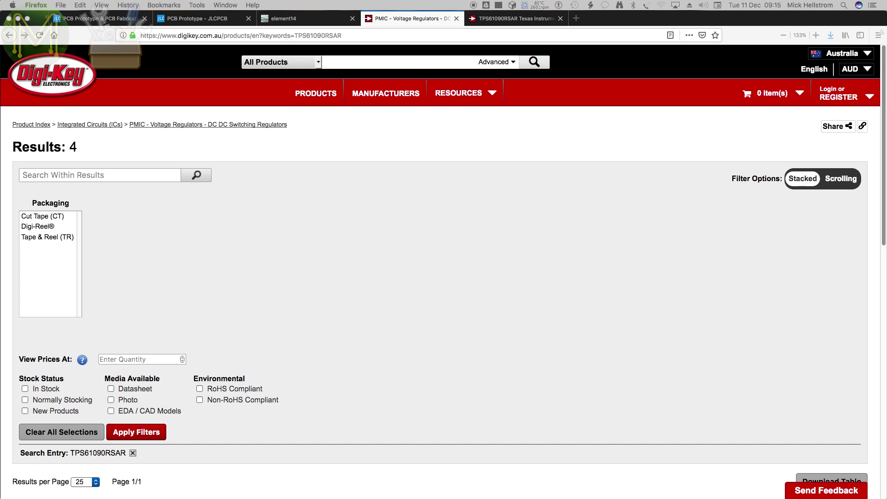
Step: Search Digi-Key for MCP73871/2 chargers, then return to element14's previous search
click(391, 63)
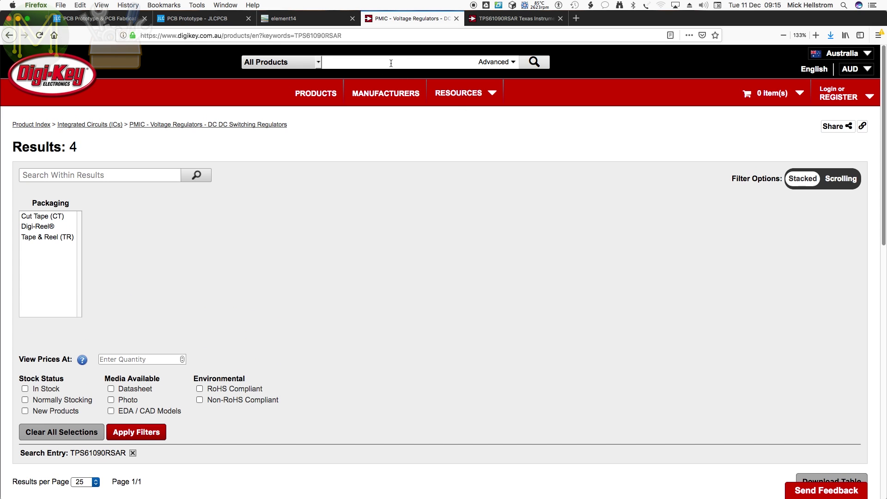
text(MCP73871/2)
click(534, 61)
scroll(423, 215, down, 8)
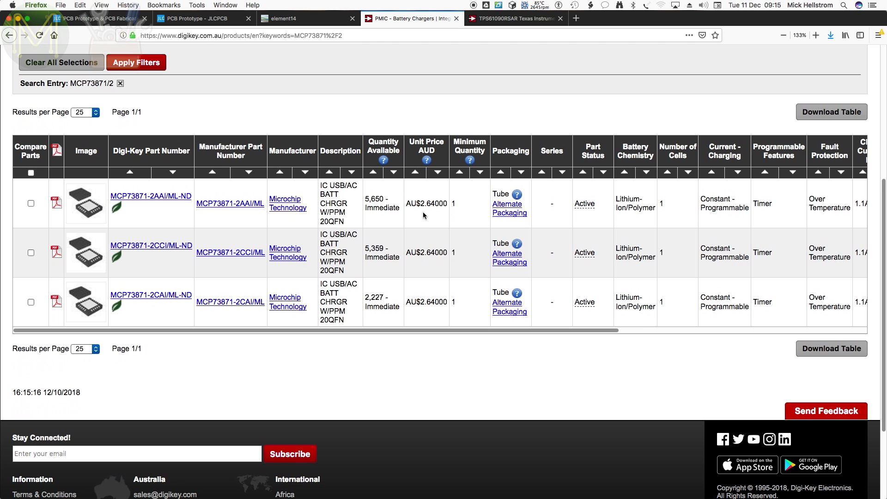
click(298, 20)
click(9, 36)
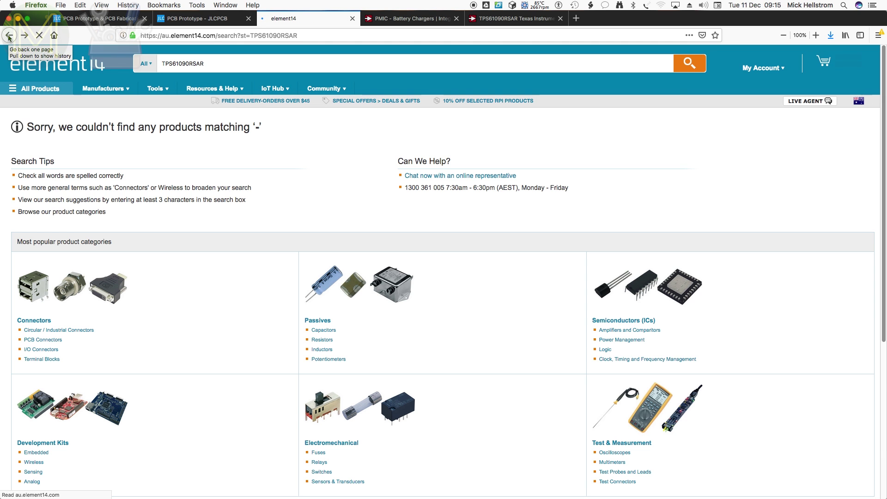
Step: Open the MCP73871-2AAI/ML product page and enter quantity 100 alongside the TPS61090RSAR order
click(9, 36)
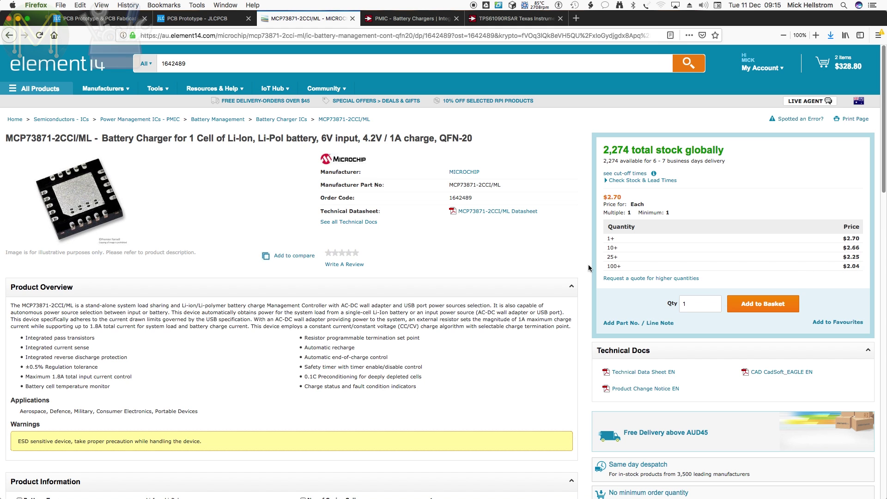
click(514, 19)
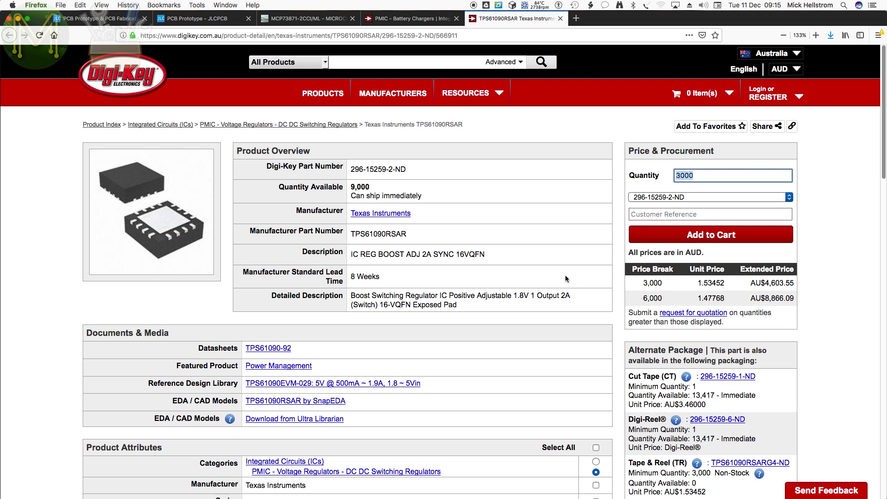
key(ctrl+shift+Tab)
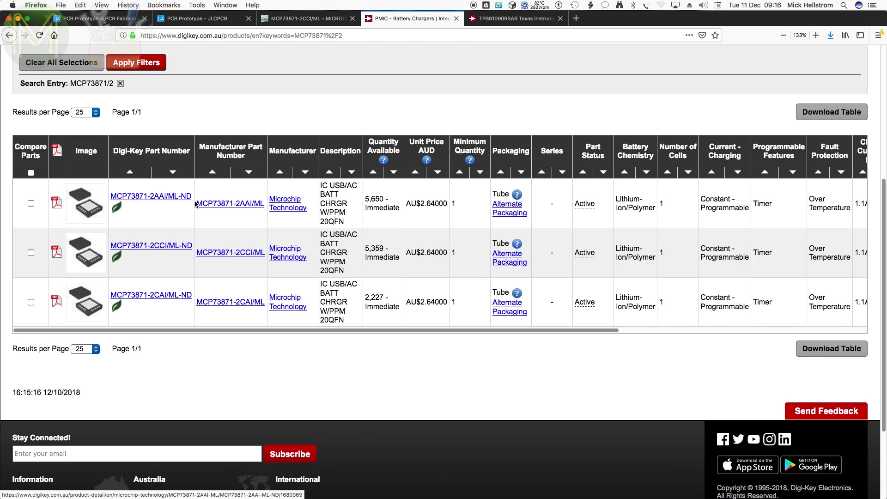
super+click(221, 209)
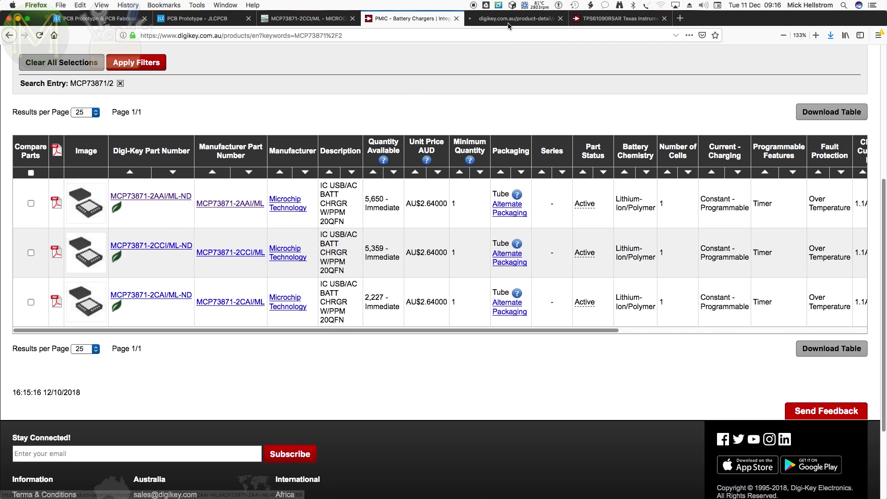
key(ctrl+Tab)
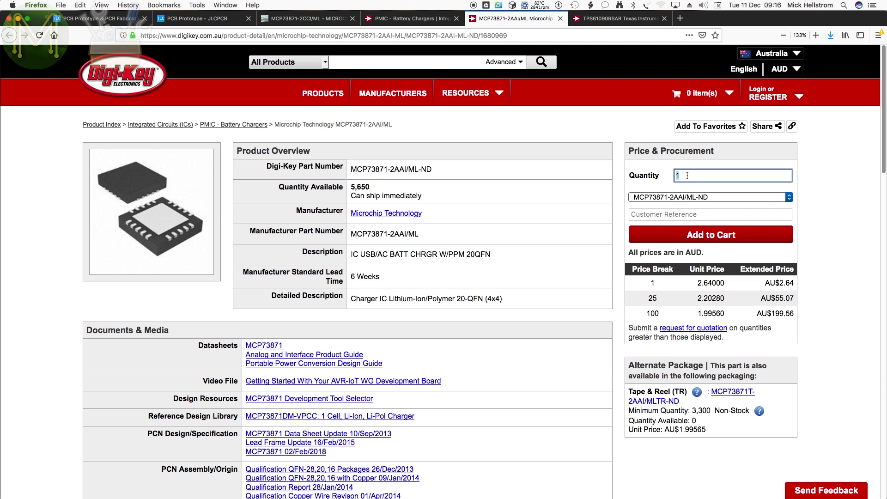
text(100)
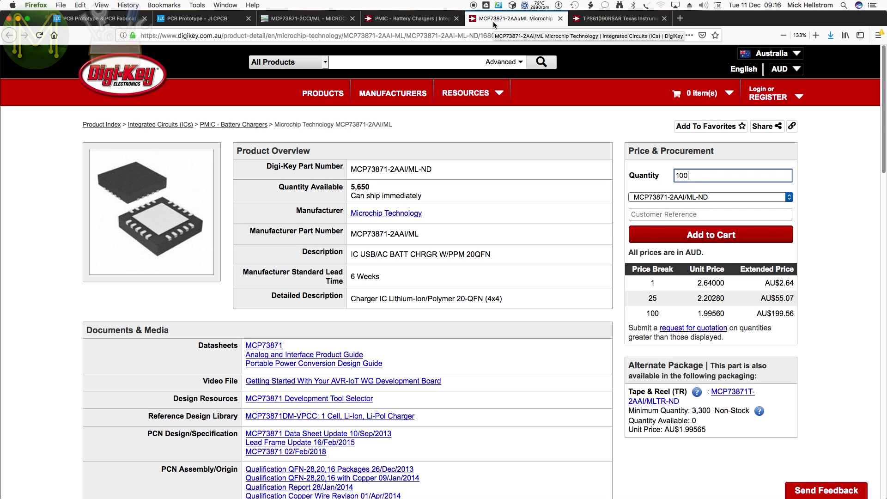
click(614, 20)
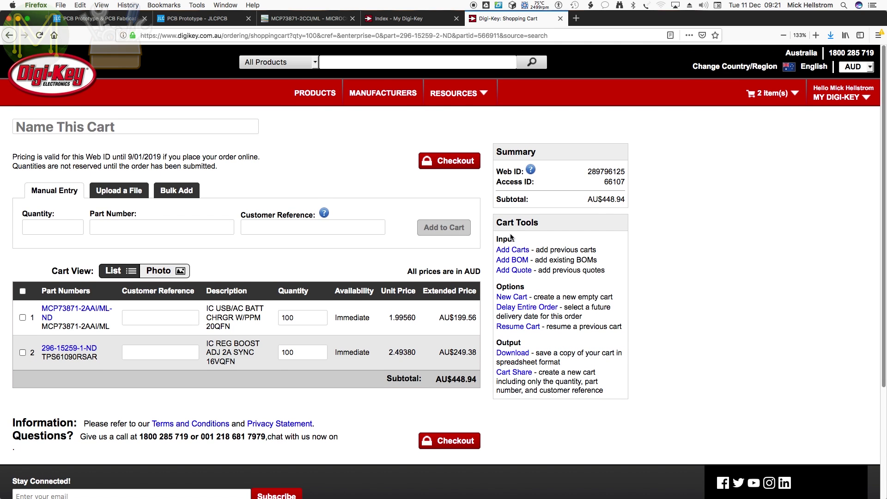
Step: Proceed to checkout with the two-item AU$448.94 Digi-Key cart
click(449, 163)
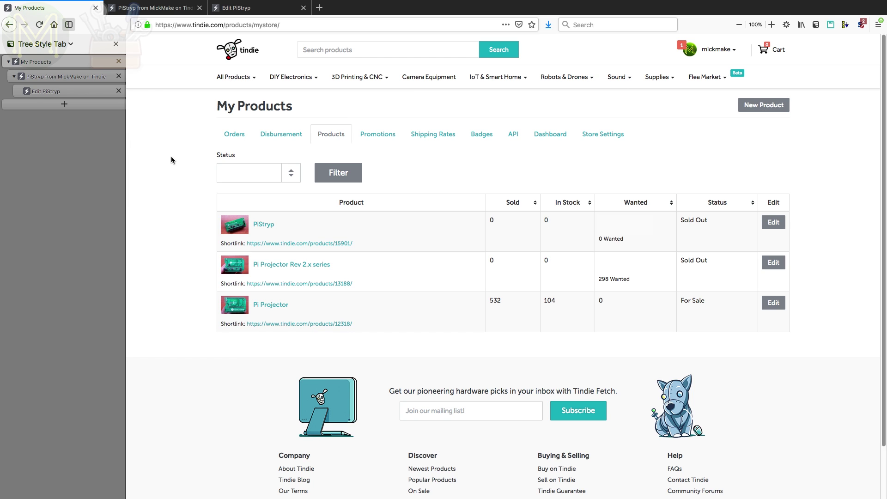
Step: Review the PiStryp edit page, keeping DIY Electronics > Raspberry Pi as the category
click(84, 91)
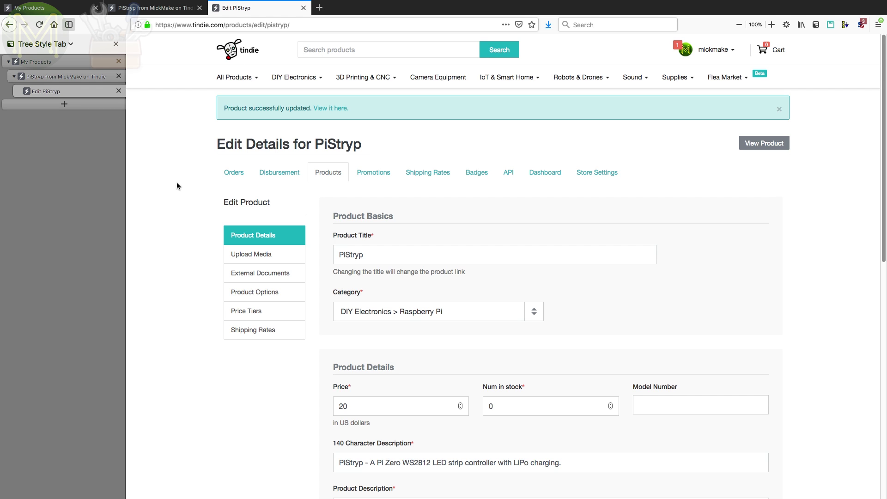
scroll(176, 206, down, 3)
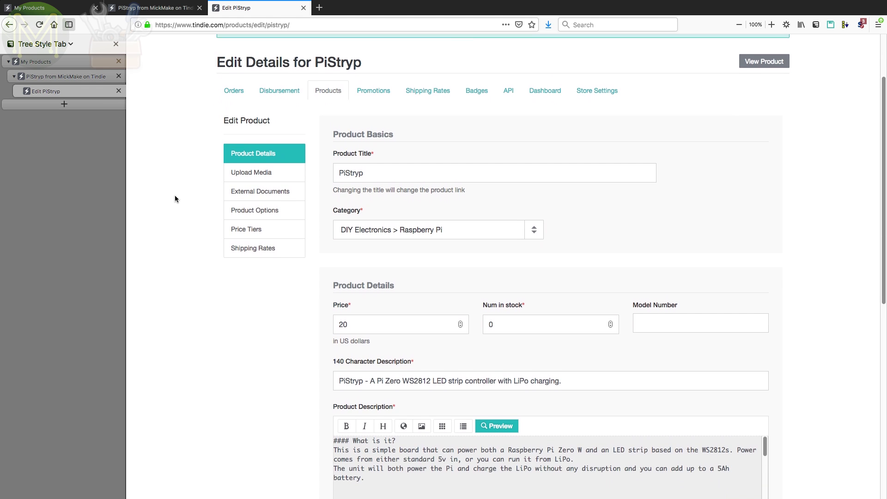
scroll(175, 200, down, 5)
scroll(174, 199, up, 1)
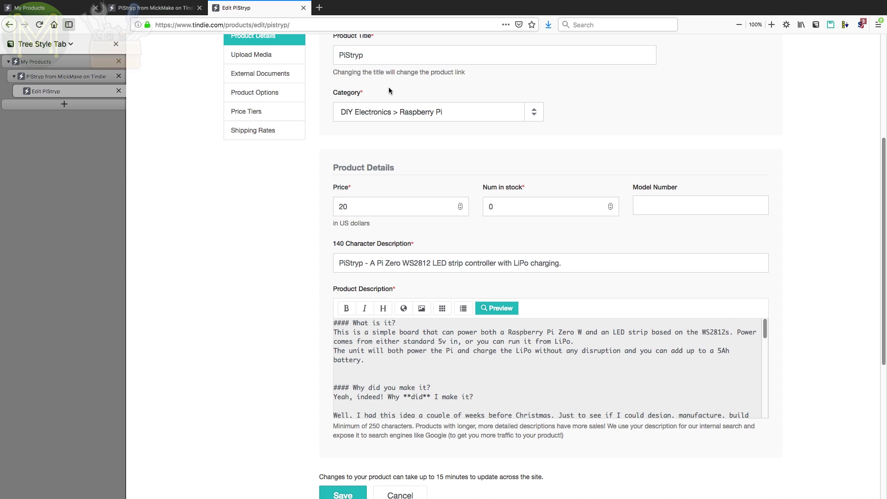
click(534, 114)
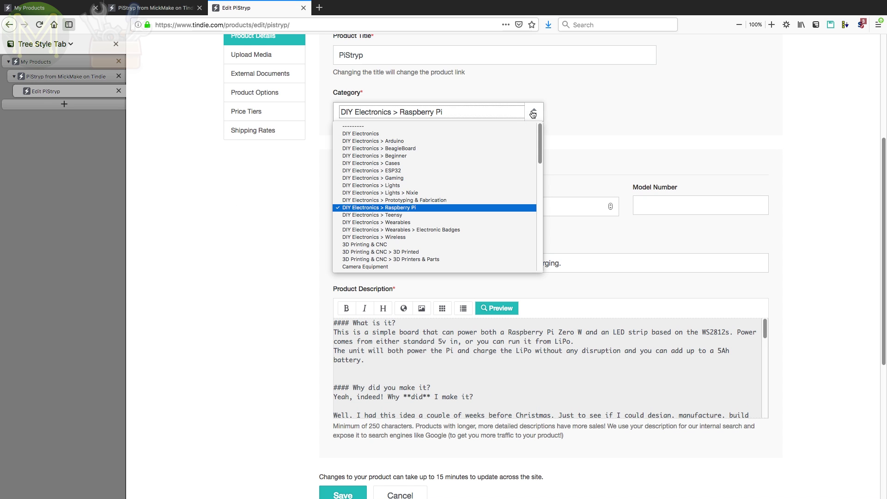
drag(540, 156, 584, 128)
click(603, 114)
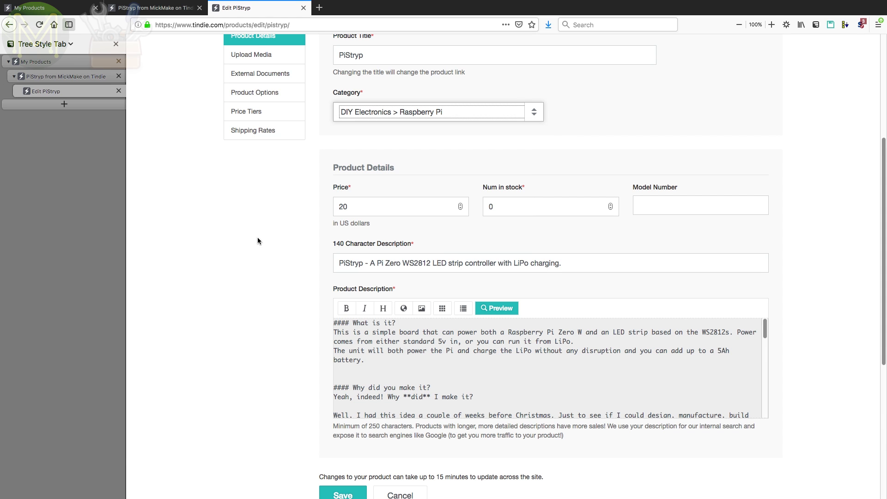
scroll(328, 198, down, 5)
scroll(191, 281, up, 5)
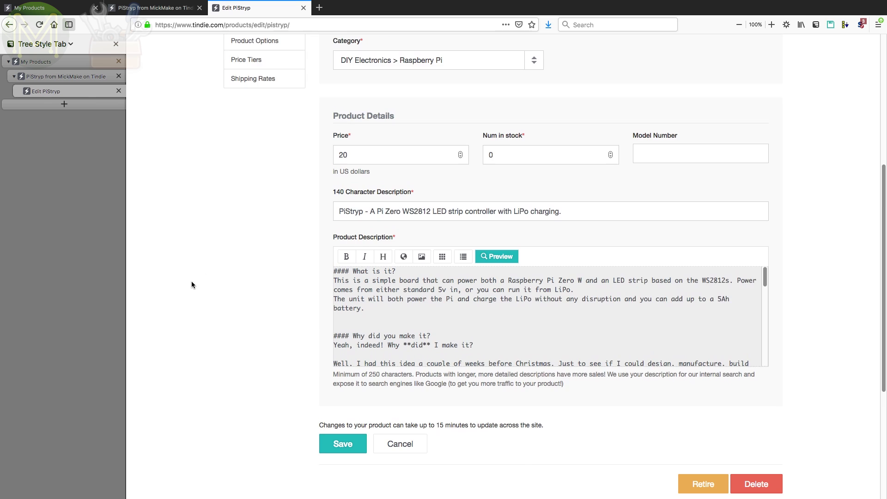
scroll(194, 240, up, 1)
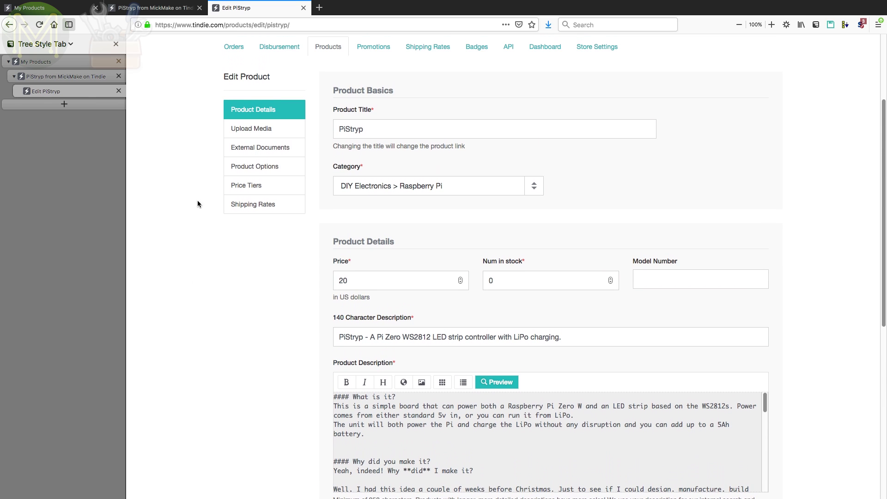
Step: Open PiStryp's media page, check the live listing, and review the six-photo gallery
click(248, 130)
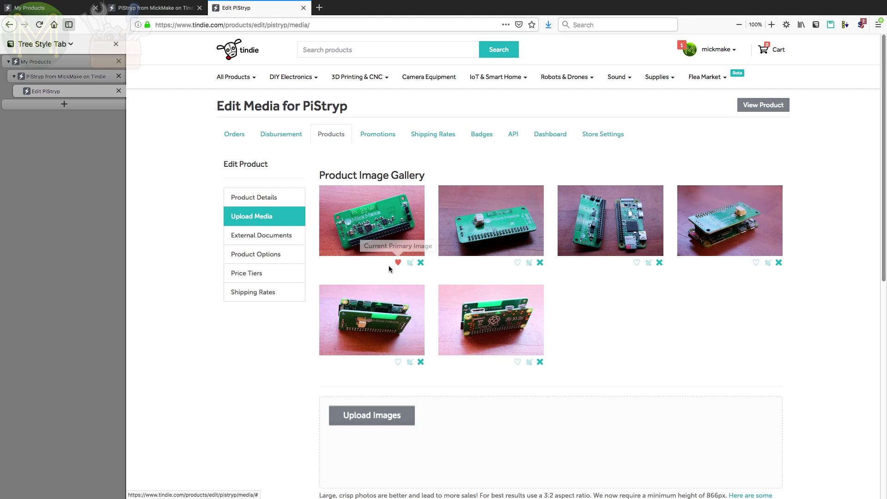
click(72, 77)
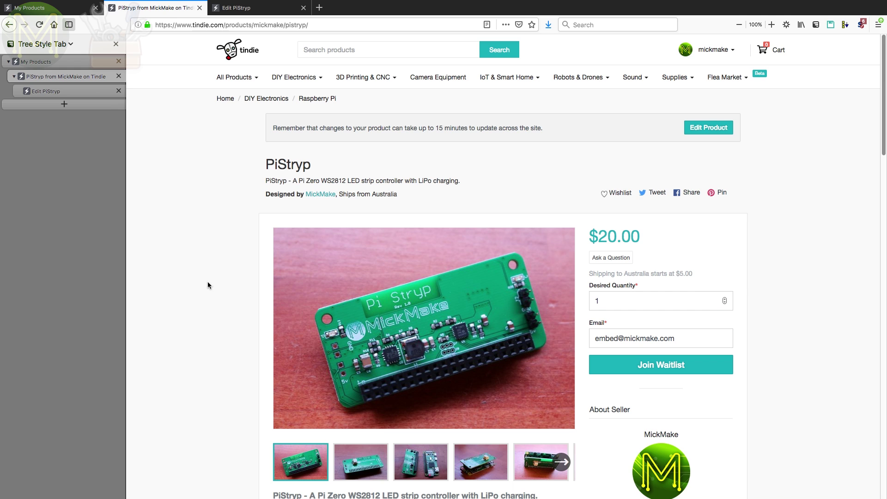
click(79, 91)
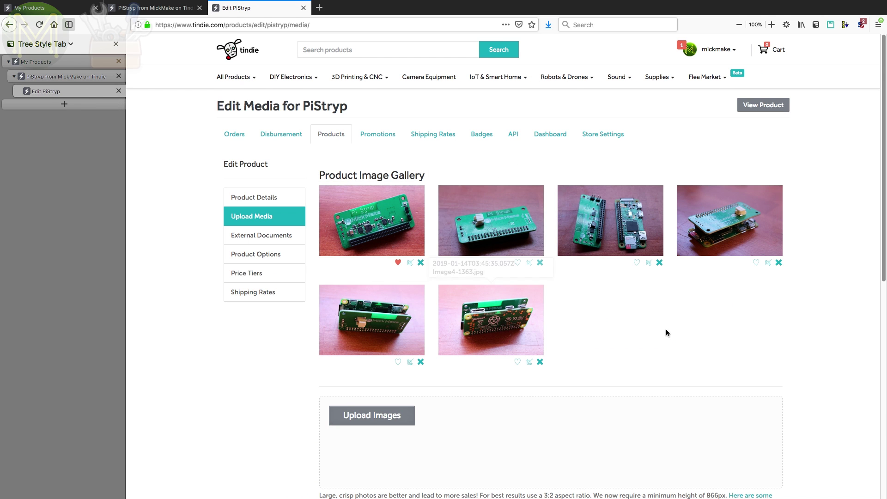
scroll(225, 346, down, 5)
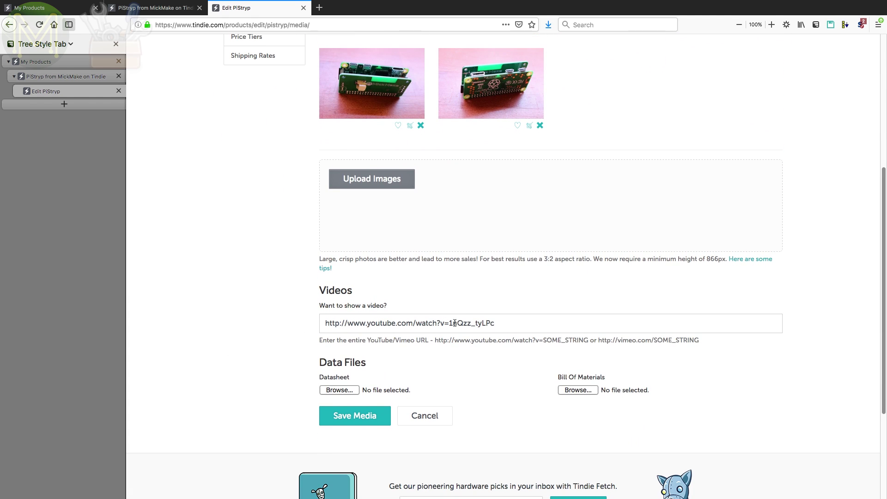
scroll(253, 317, up, 5)
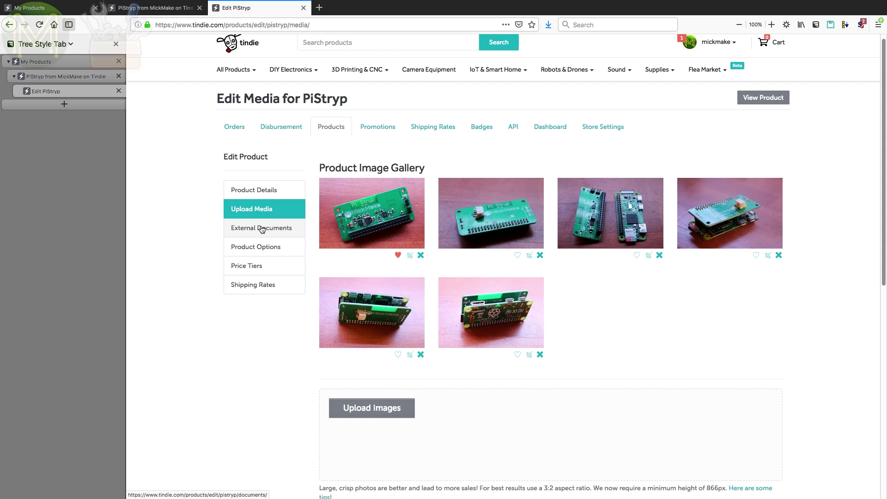
Step: View PiStryp's External Documents, then its Product Options page
click(261, 230)
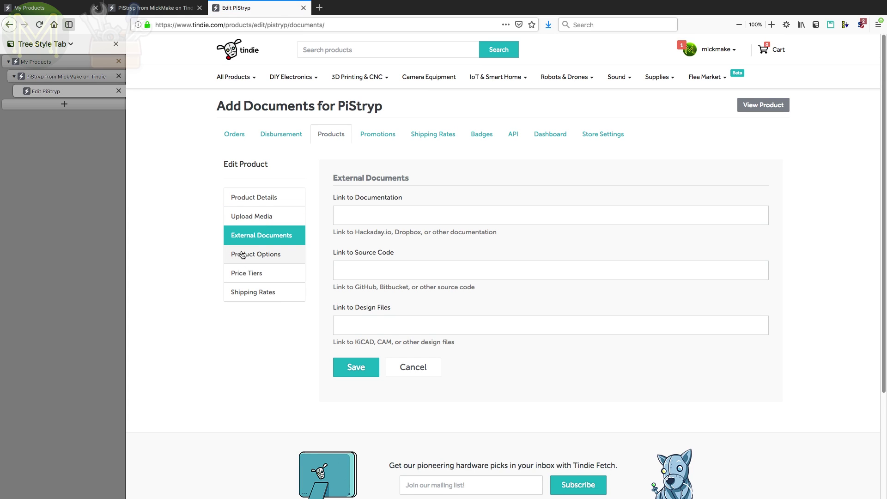
click(228, 264)
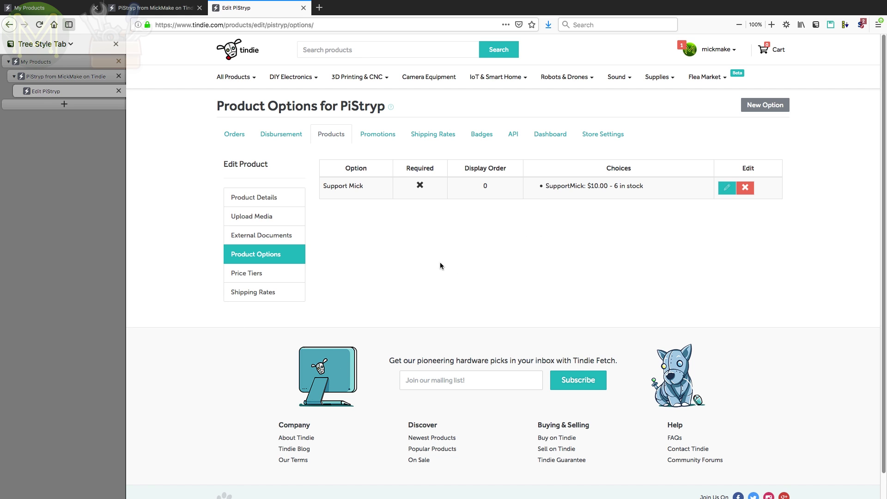
Step: Edit the Support Mick option, checking the SupportMick choice's stock of 6 and blank model number
click(727, 188)
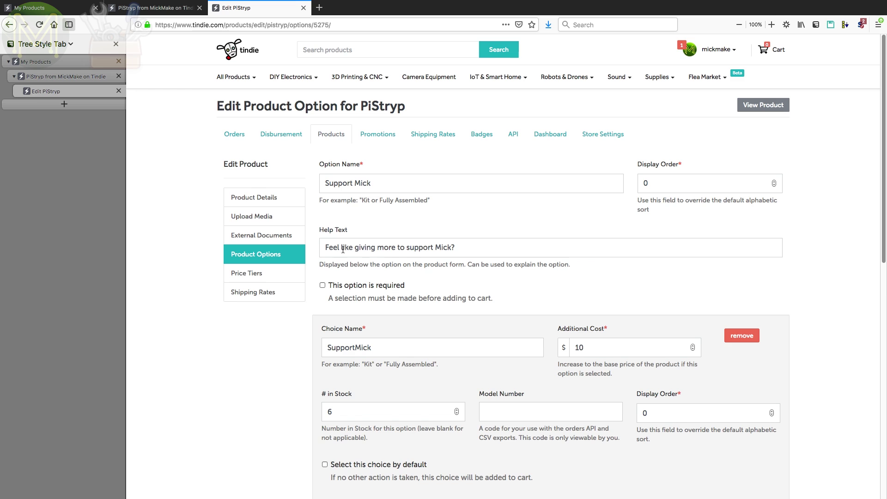
scroll(261, 333, down, 4)
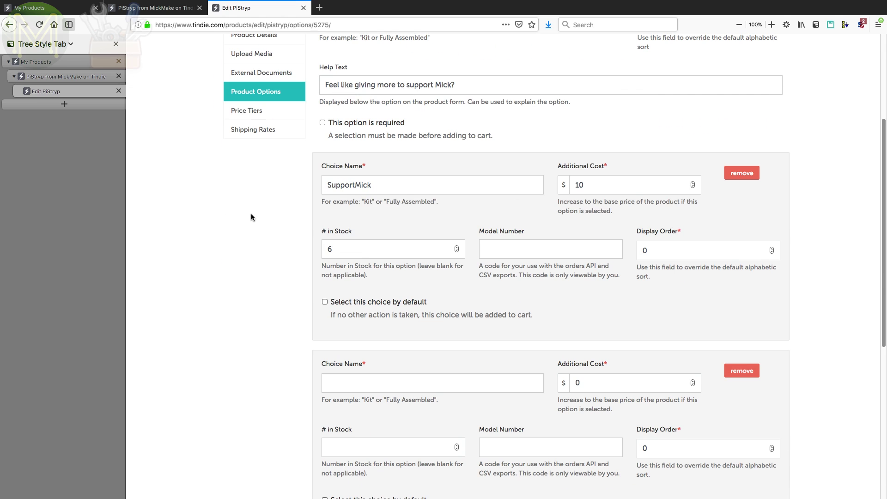
click(346, 249)
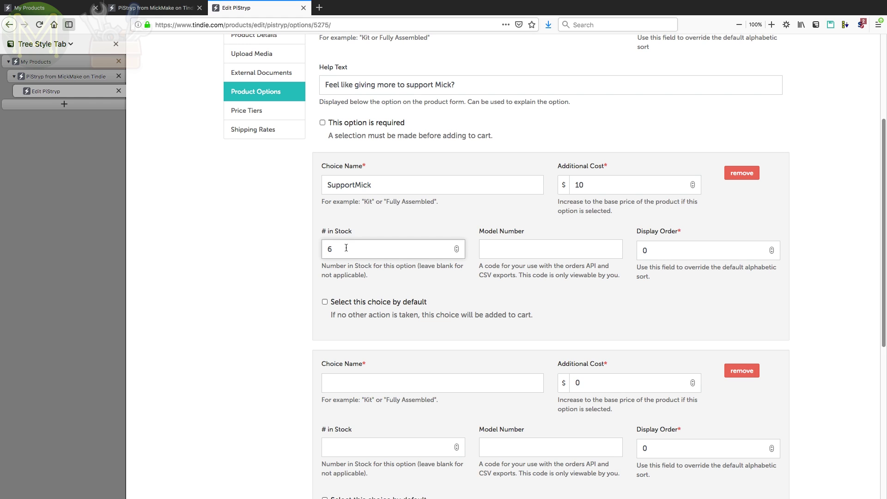
click(532, 252)
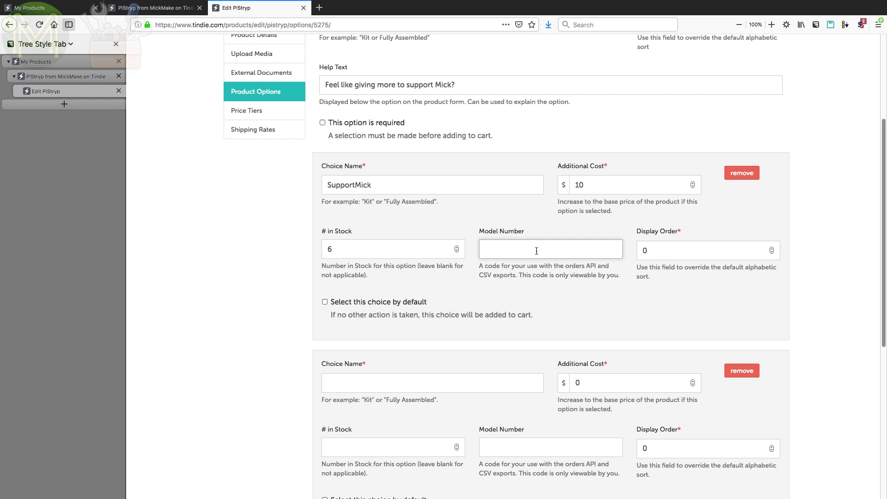
click(273, 294)
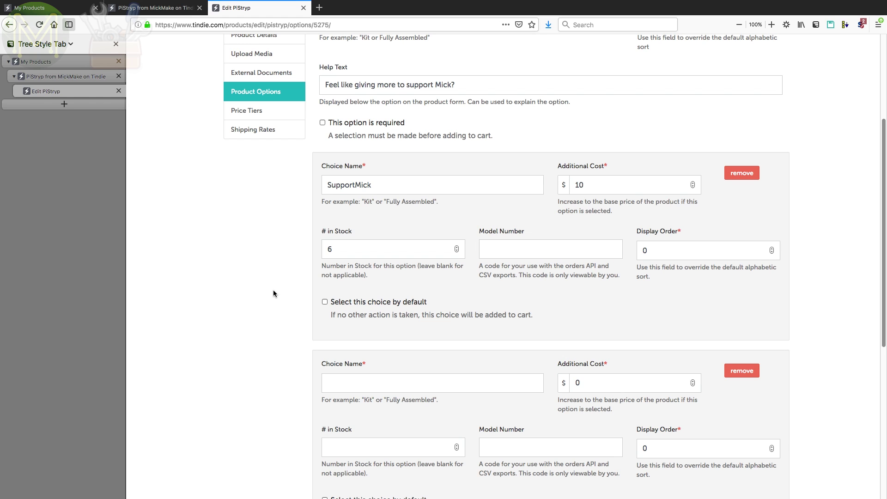
scroll(273, 293, up, 4)
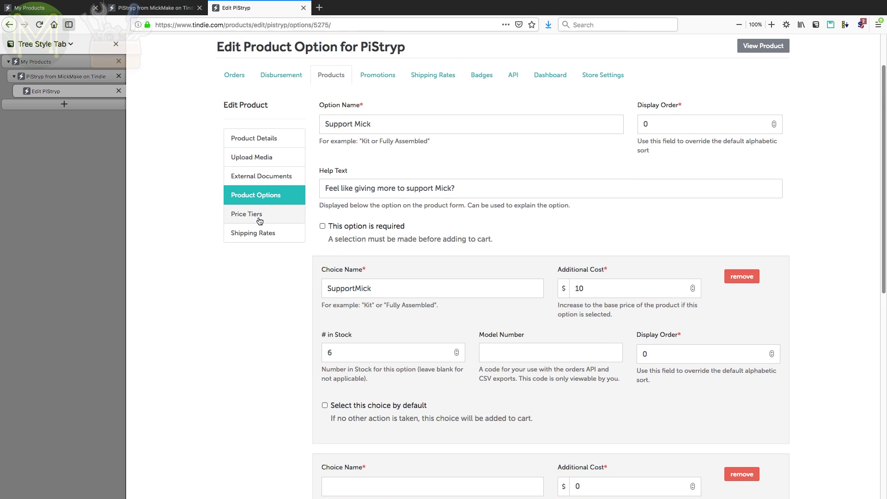
Step: Toggle the Australia shipping rate off and back on under Price Tiers and Shipping Rates
click(245, 214)
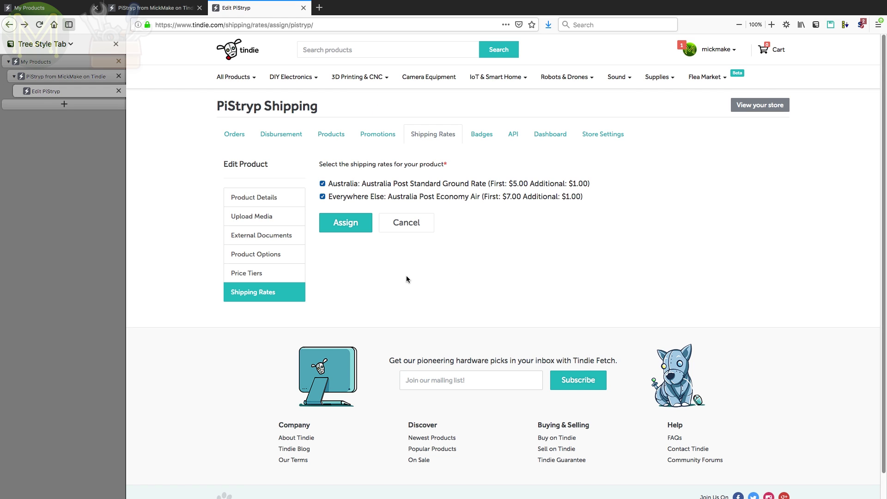
click(323, 183)
click(322, 184)
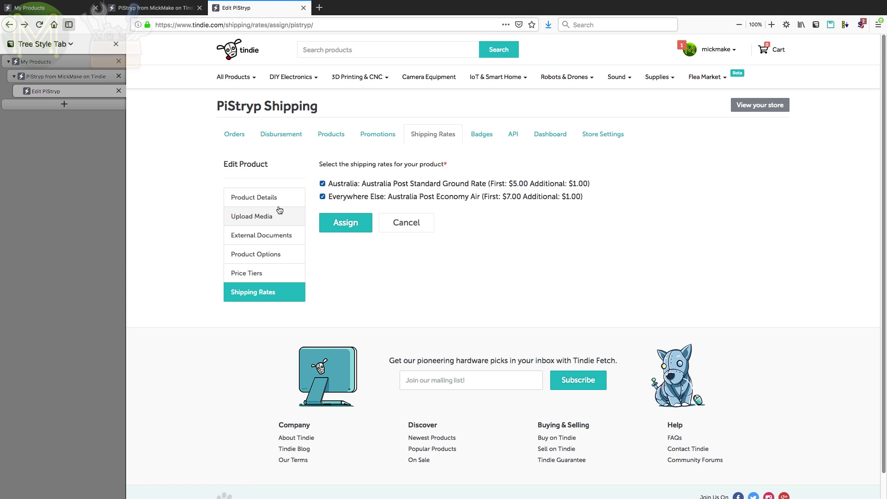
click(293, 198)
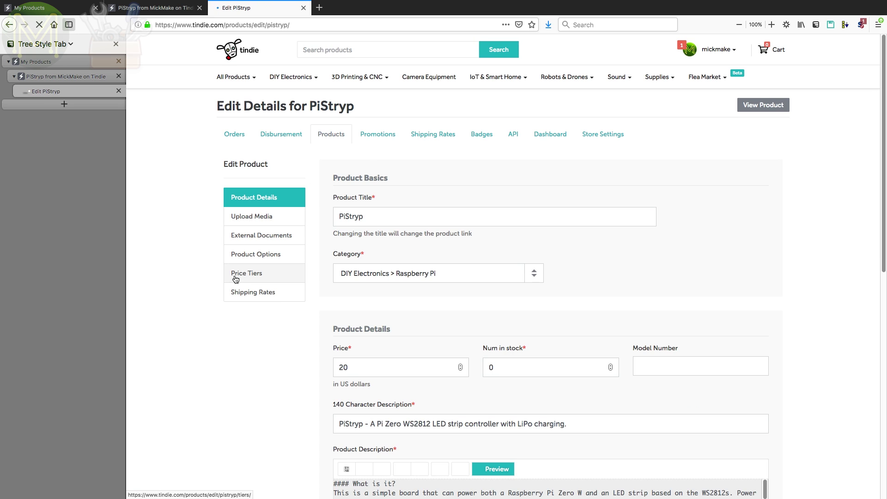
Step: Save the PiStryp product details and reload the live listing showing $20.00
scroll(207, 266, down, 2)
scroll(207, 266, down, 7)
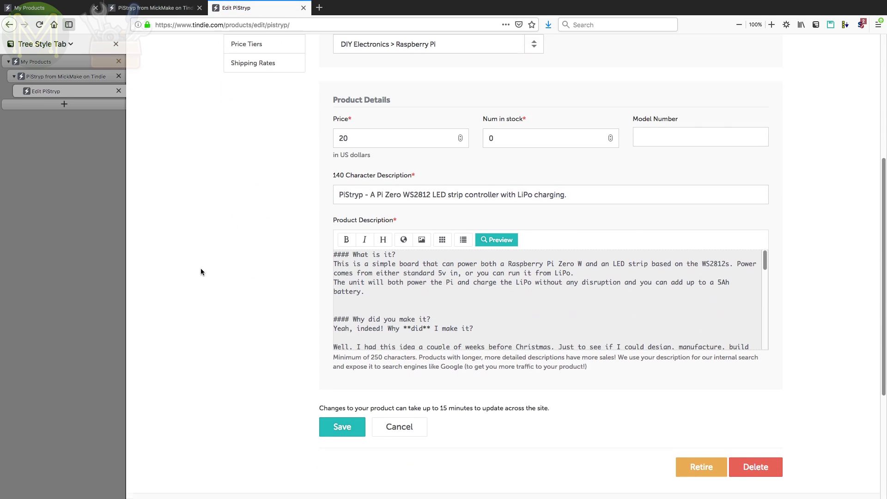
scroll(226, 296, down, 3)
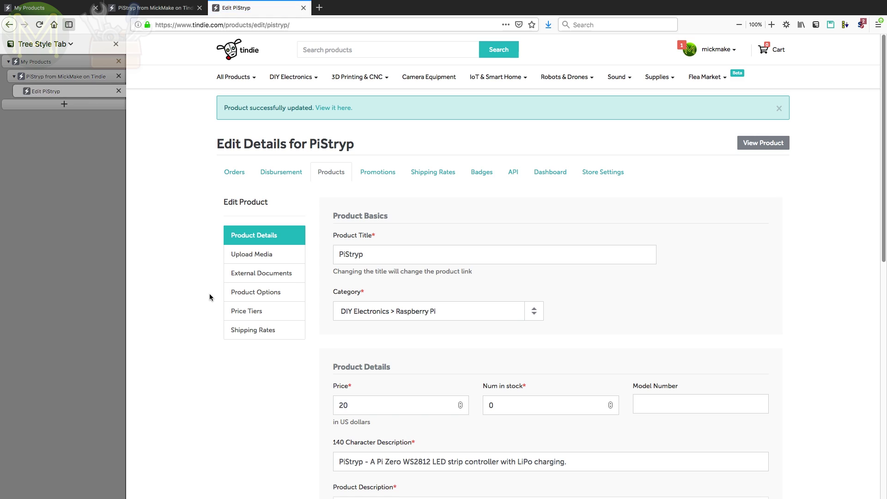
click(80, 77)
click(40, 25)
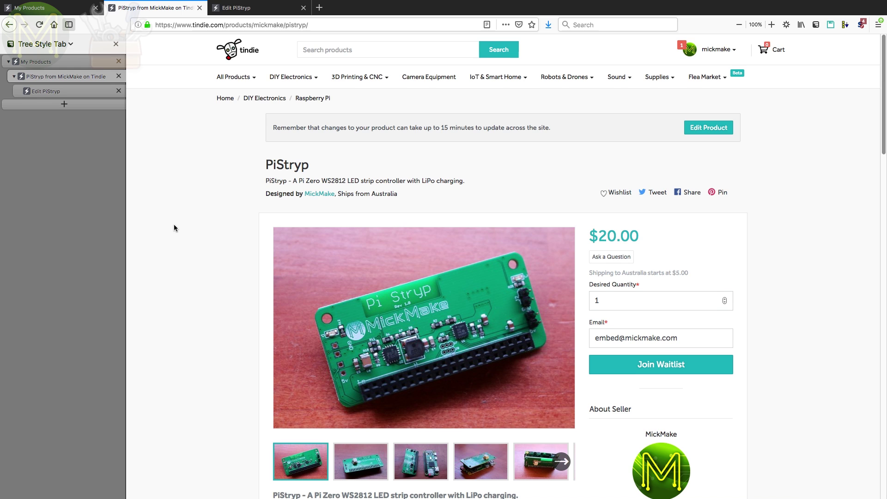
Step: Review the live $20.00 PiStryp listing's description and video, then select the Desired Quantity field
scroll(202, 234, down, 2)
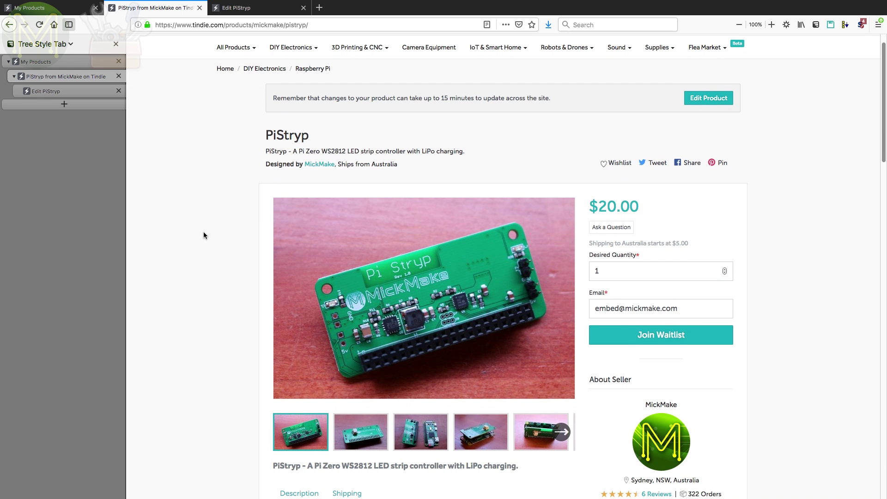
scroll(201, 238, down, 5)
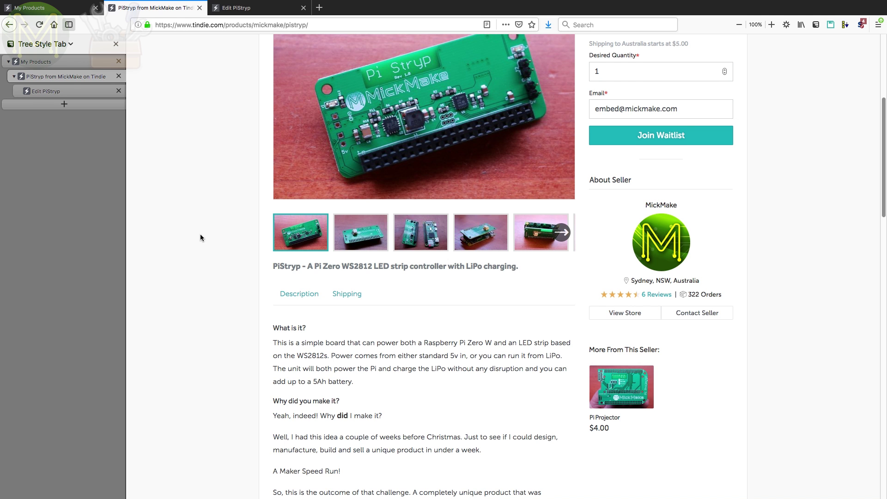
scroll(200, 237, down, 12)
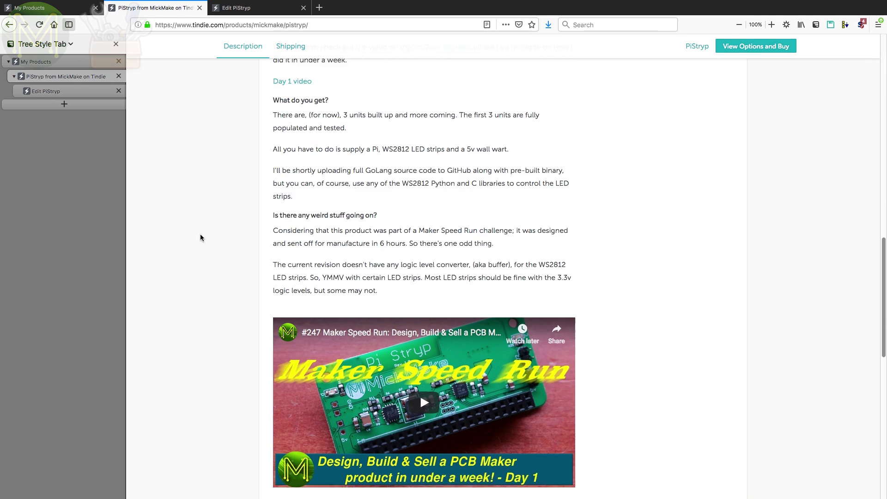
scroll(200, 238, up, 15)
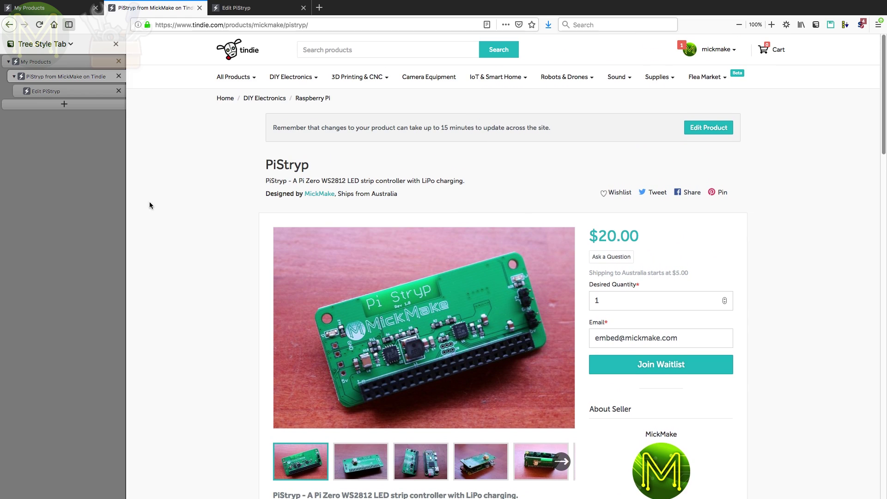
click(621, 301)
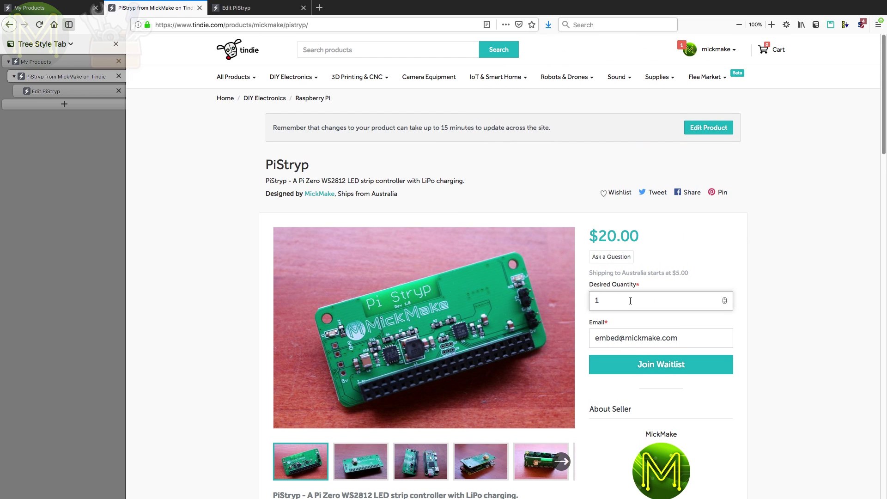
Step: Return to the PiStryp edit details and leave Num in stock unchanged at 0
click(76, 88)
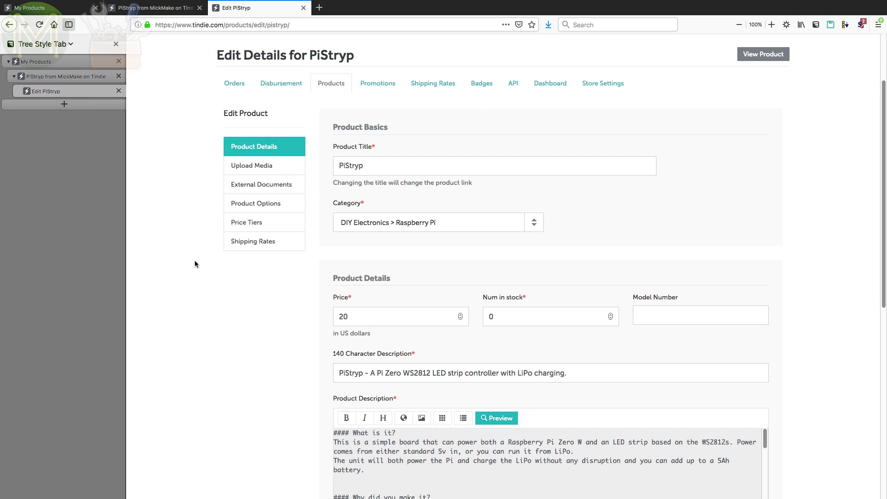
double_click(485, 317)
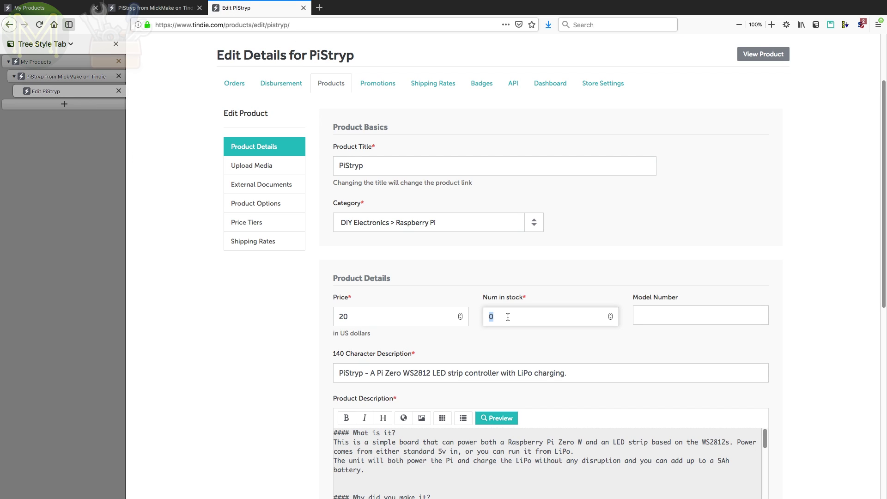
click(240, 324)
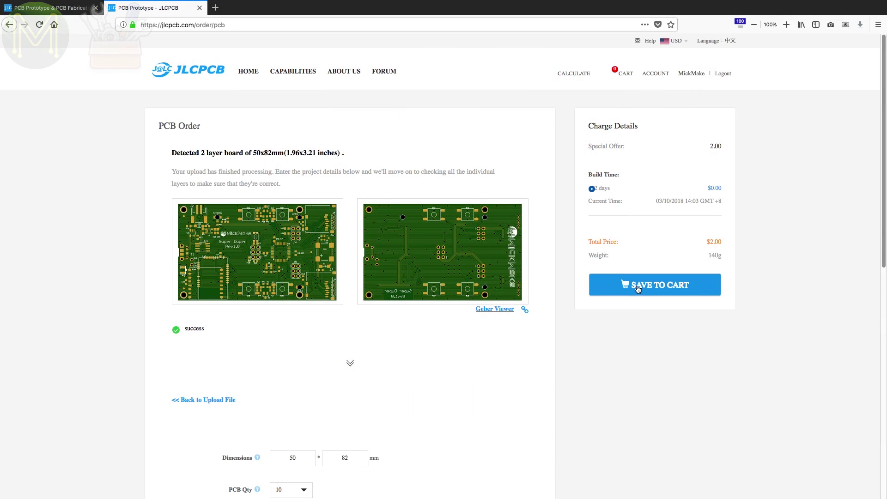
Step: Save the $2.00 order for ten 2-layer 50x82mm boards to the JLCPCB cart
click(642, 286)
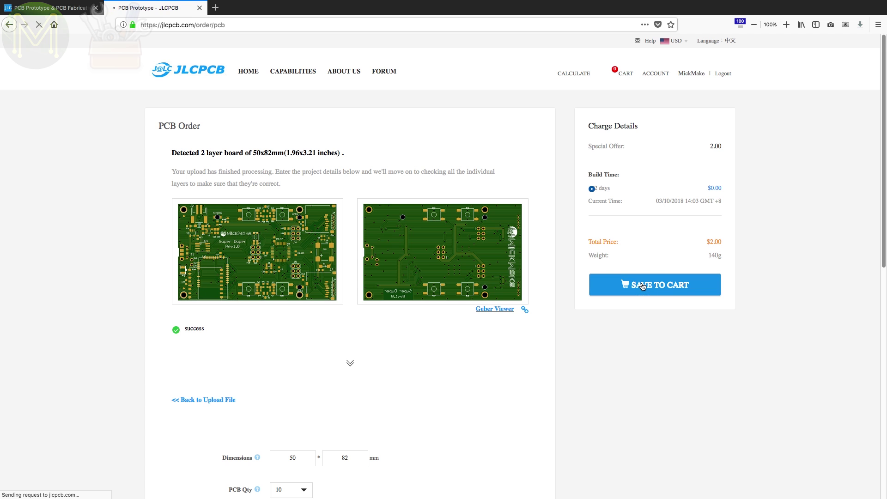